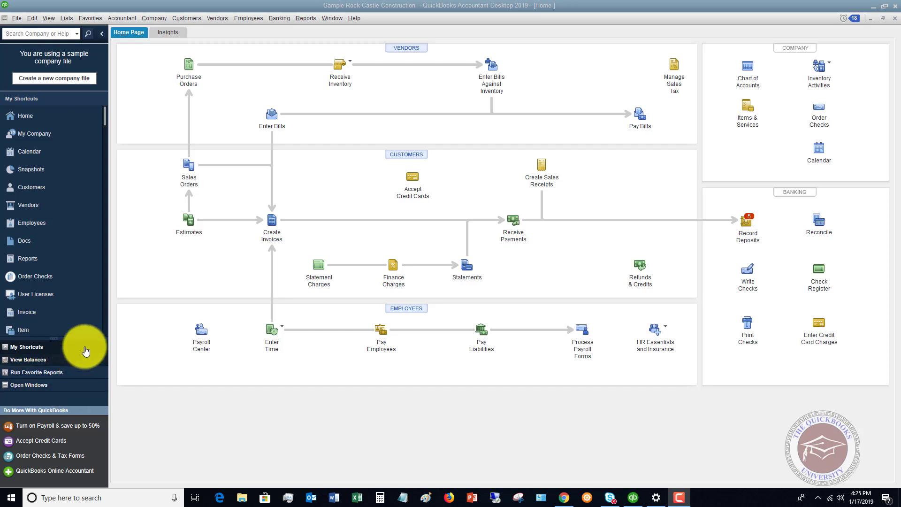
# Step: Start a new bill from CalOil Company with 25.00 as the amount due
pyautogui.click(220, 18)
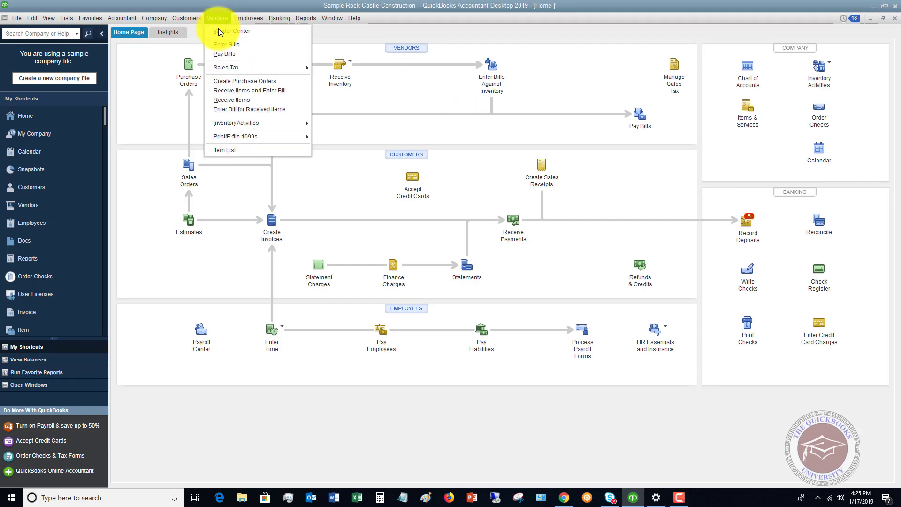
pyautogui.click(219, 44)
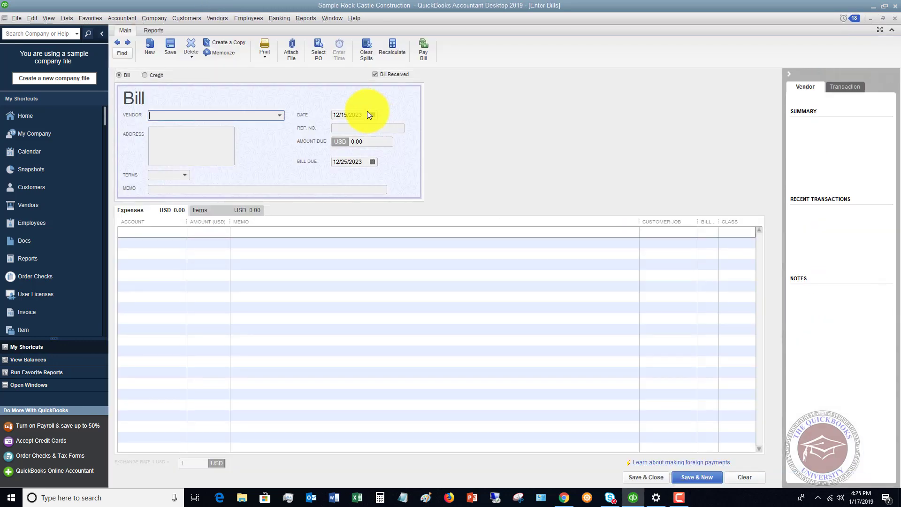
pyautogui.click(280, 116)
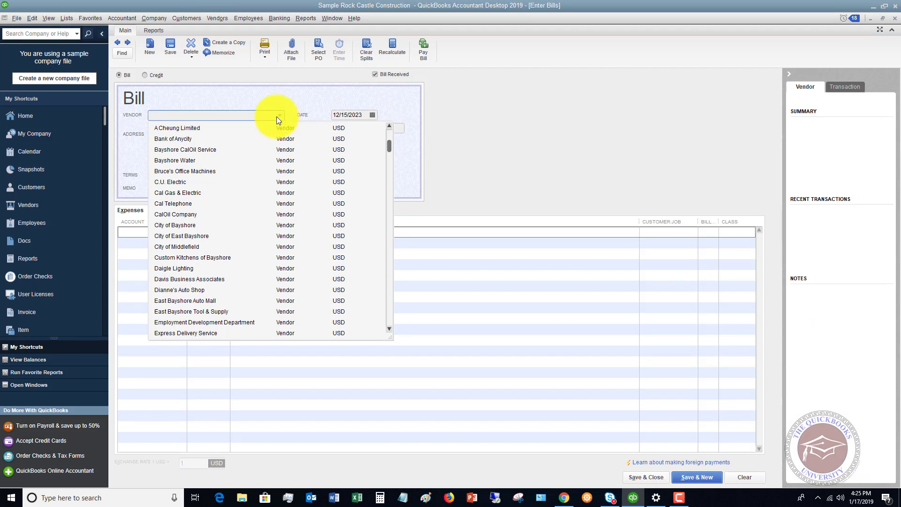
pyautogui.click(181, 214)
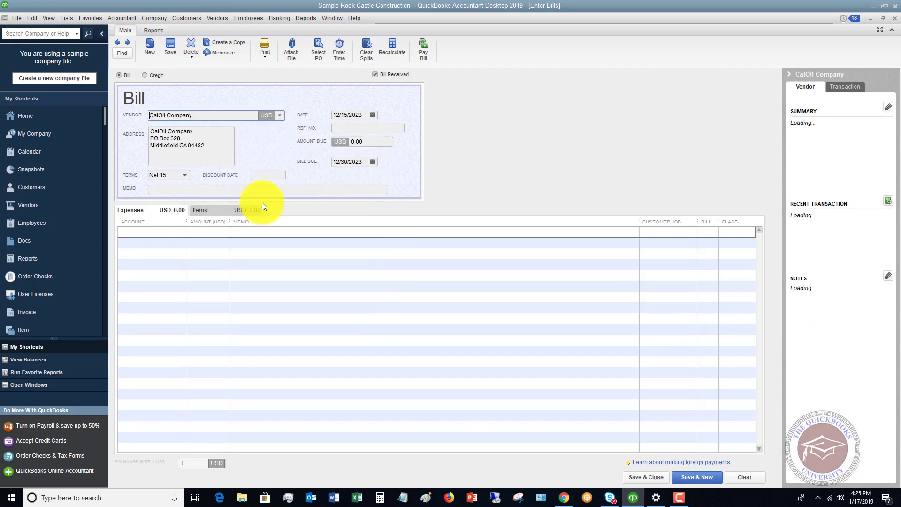
pyautogui.click(334, 142)
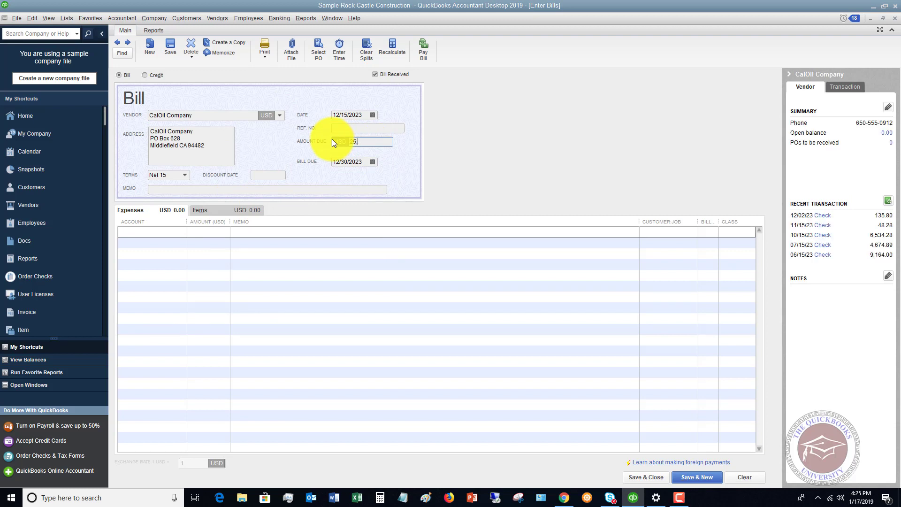
pyautogui.write('25.00')
pyautogui.press('Tab')
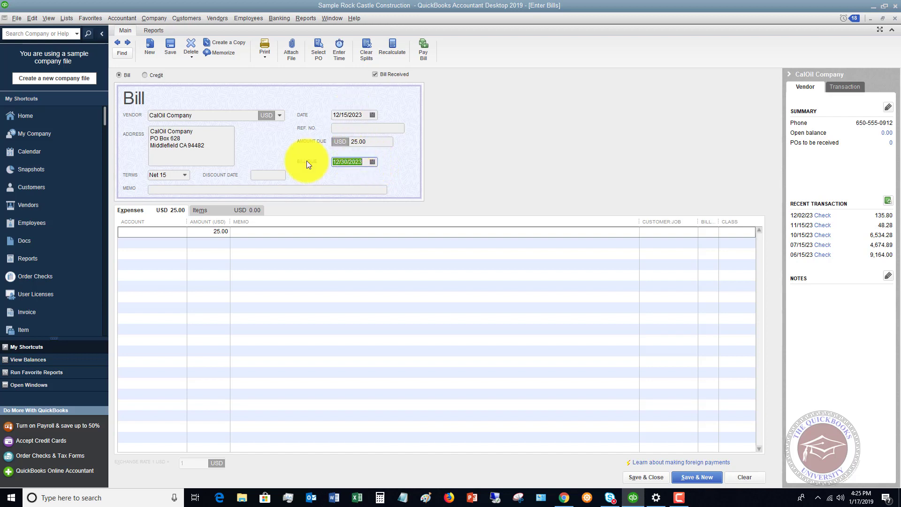
# Step: Charge the first expense line to the 60100 Automobile sub-account
pyautogui.click(182, 233)
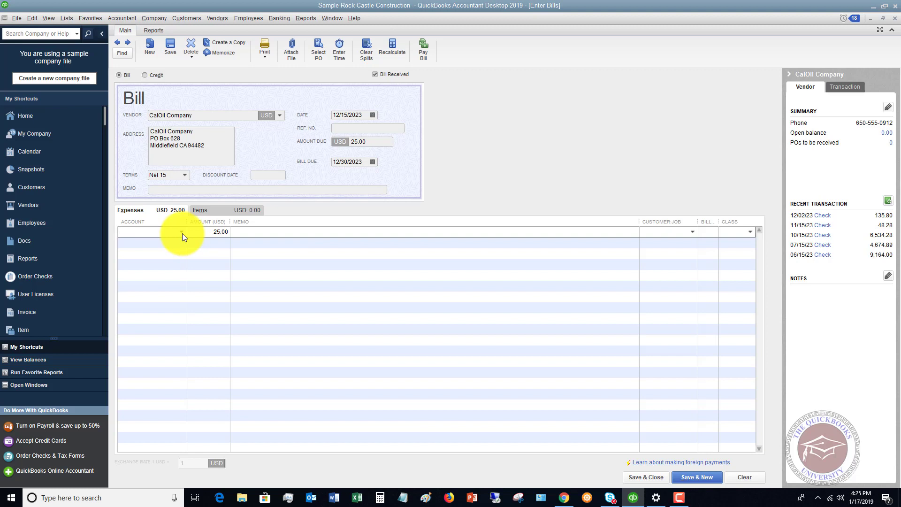
pyautogui.click(182, 232)
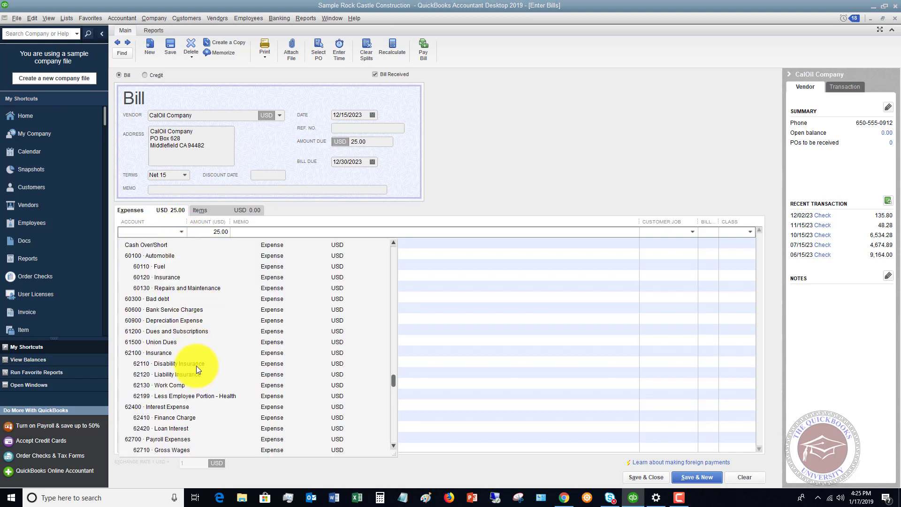
pyautogui.click(173, 279)
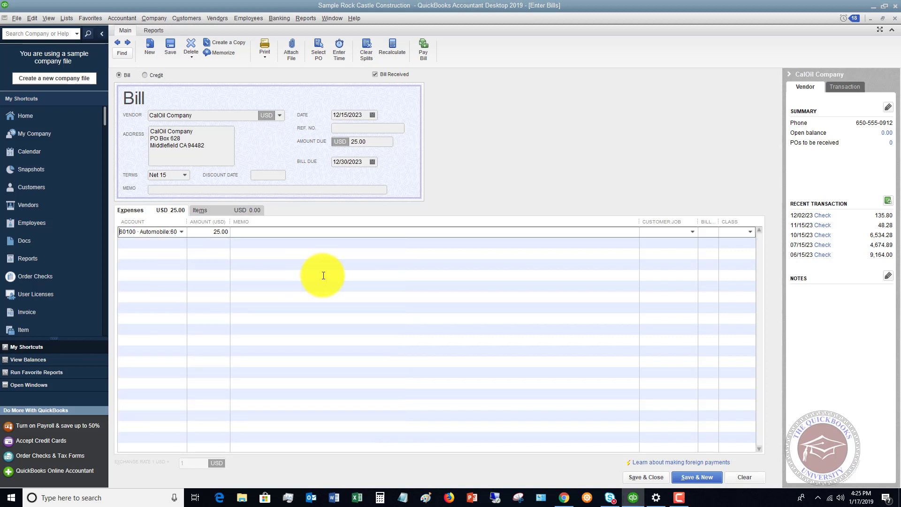
# Step: Memorize the CalOil bill with Automate Transaction Entry selected instead of reminders
pyautogui.click(221, 52)
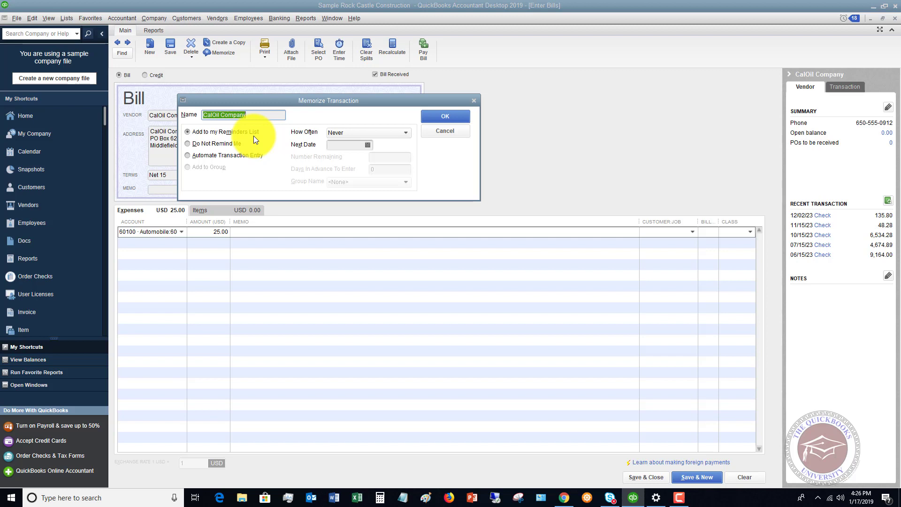
pyautogui.click(220, 144)
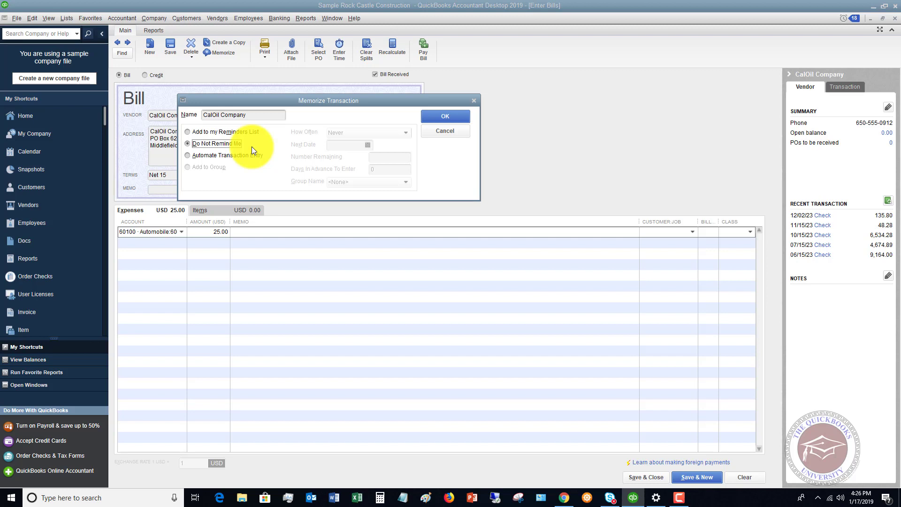
pyautogui.click(206, 156)
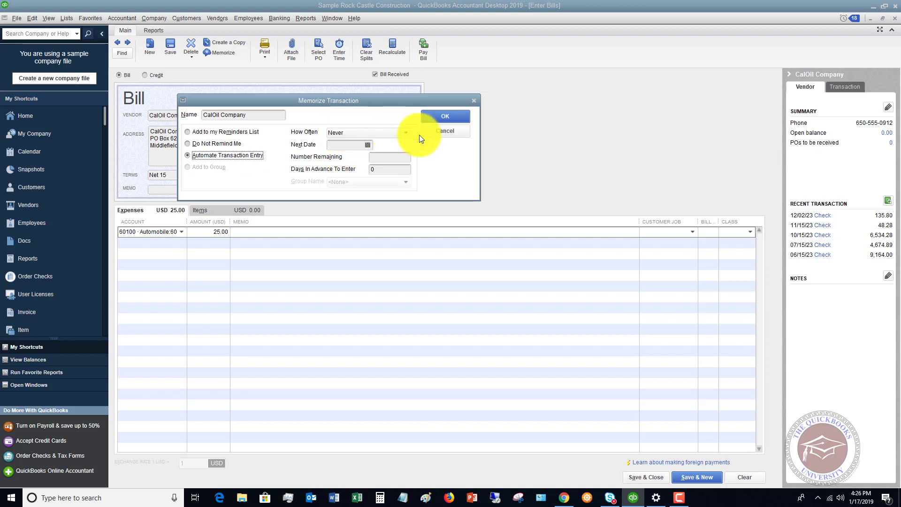
# Step: Make the bill recur Monthly from 01/15/2024, 99 remaining, entered 5 days in advance
pyautogui.click(404, 134)
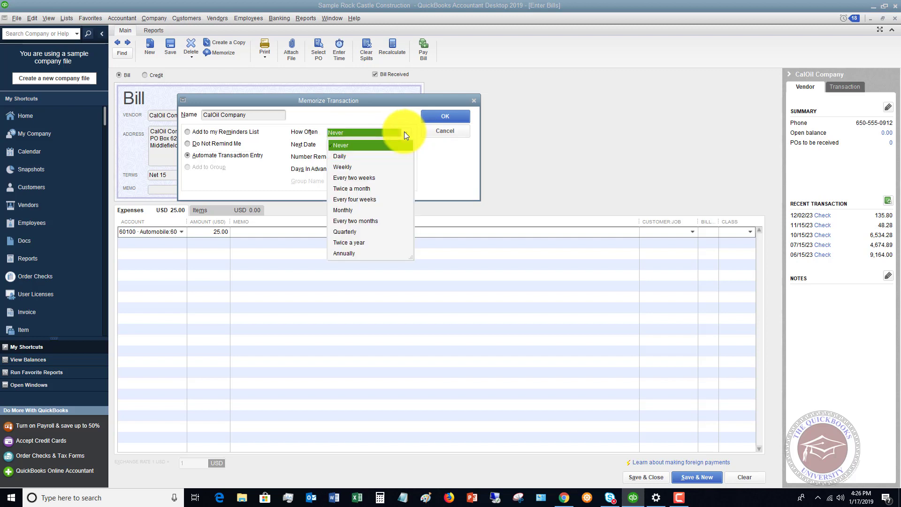
pyautogui.click(345, 210)
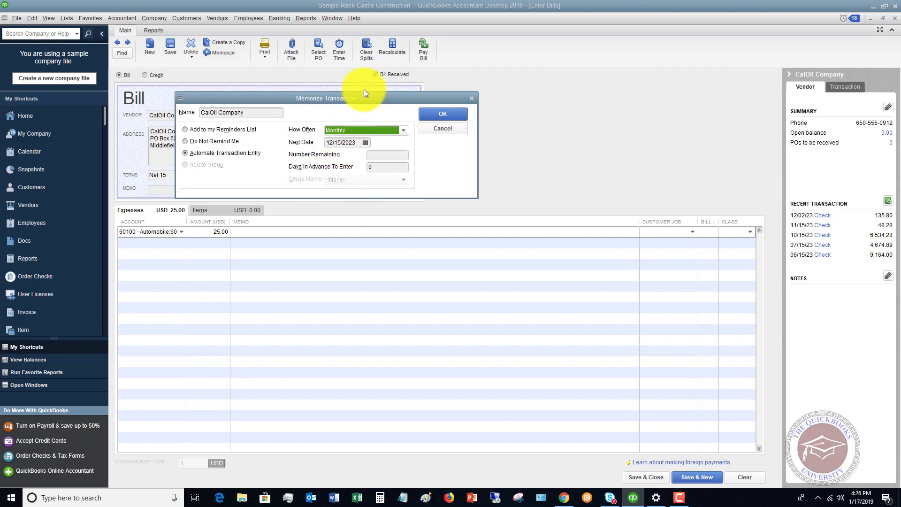
pyautogui.moveTo(362, 96); pyautogui.dragTo(361, 129)
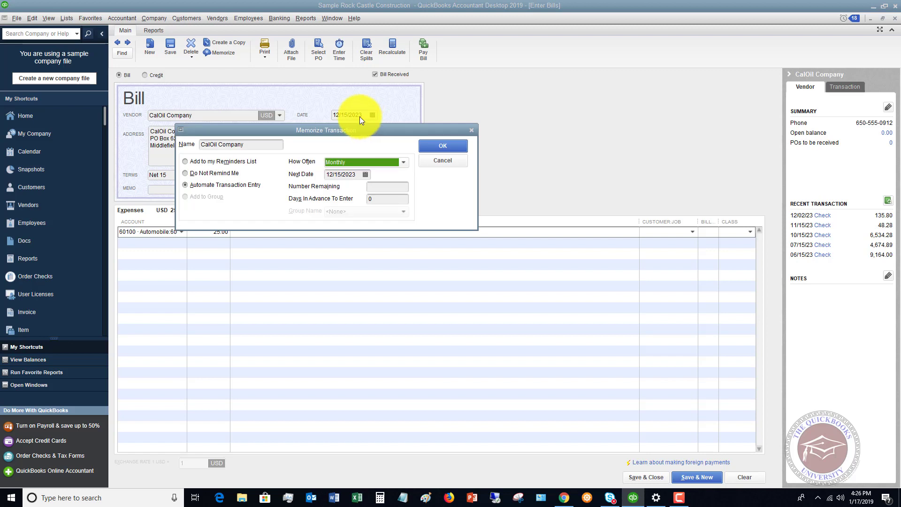
pyautogui.click(366, 175)
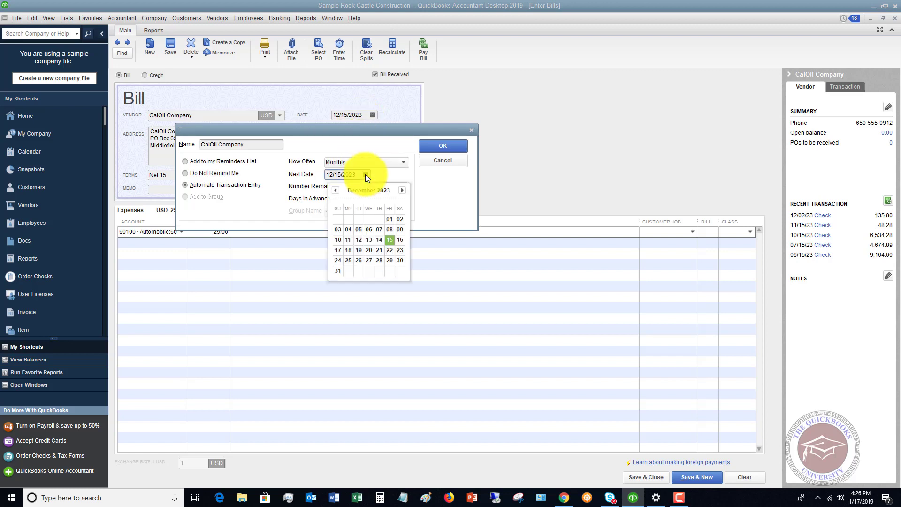
pyautogui.click(401, 190)
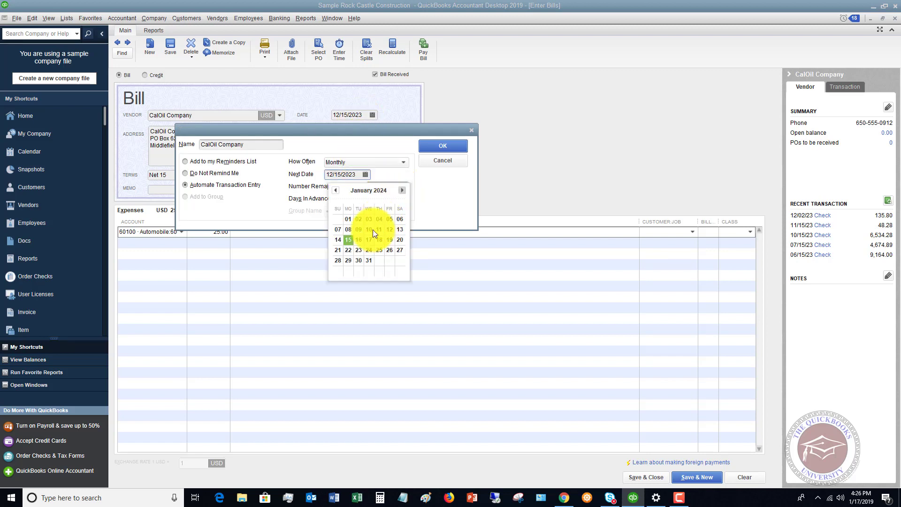
pyautogui.click(351, 240)
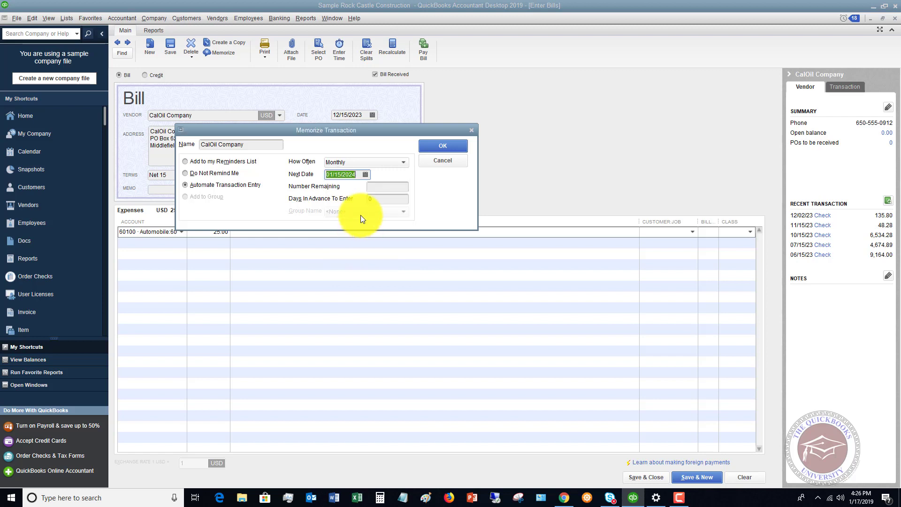
pyautogui.click(384, 187)
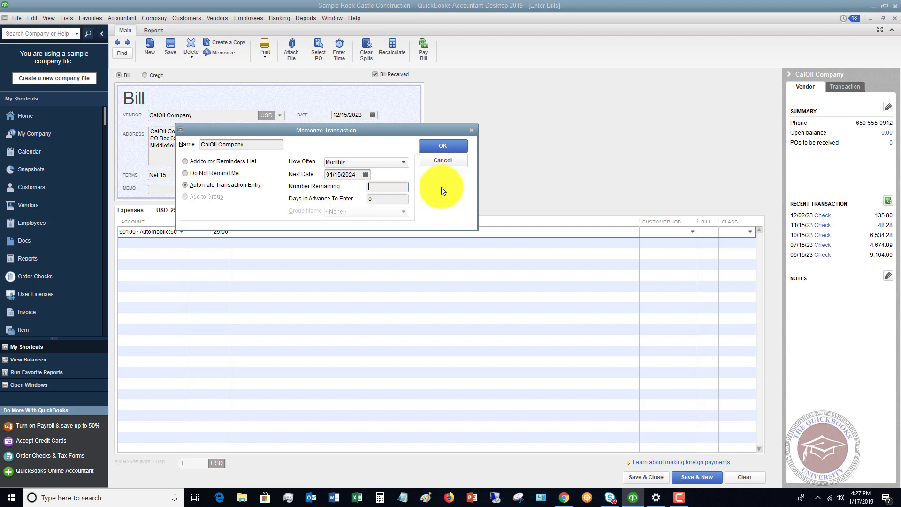
pyautogui.write('99')
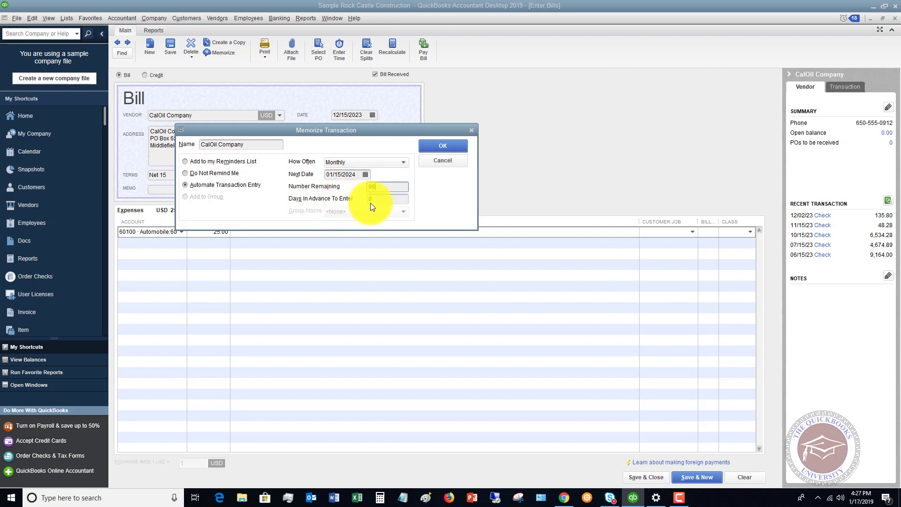
pyautogui.press('Tab')
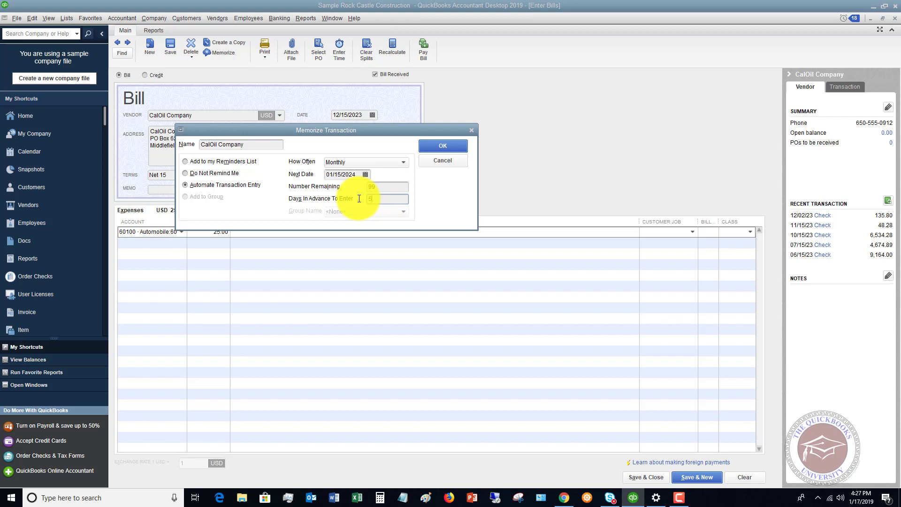
pyautogui.write('5')
# Step: Confirm the memorized schedule, then save and close the CalOil bill
pyautogui.click(432, 145)
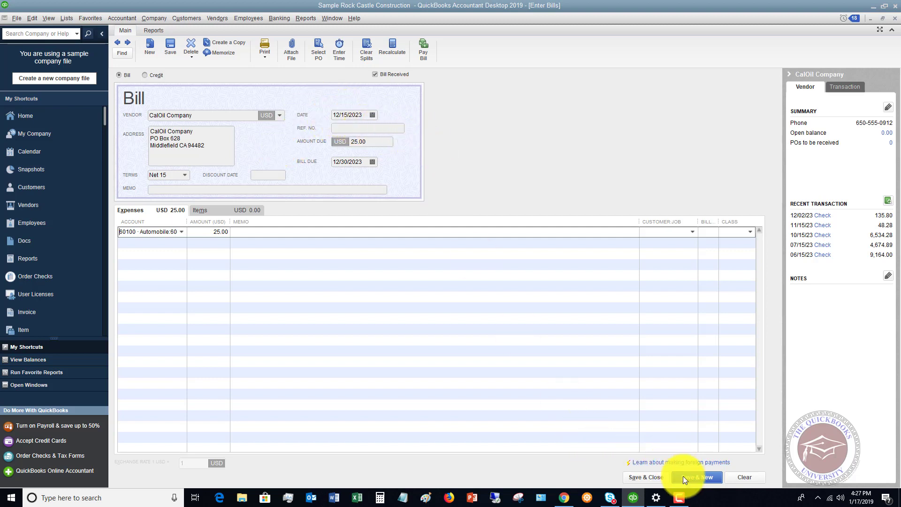
pyautogui.click(646, 477)
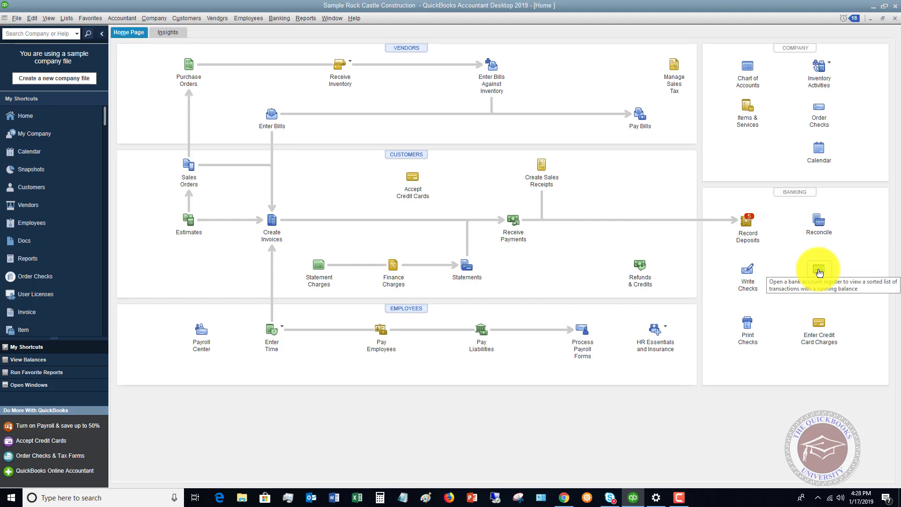
# Step: In the 10100 Checking register, enter a 50.00 EFT payment to City of Middlefield coded to 62410 Finance Charge
pyautogui.click(819, 268)
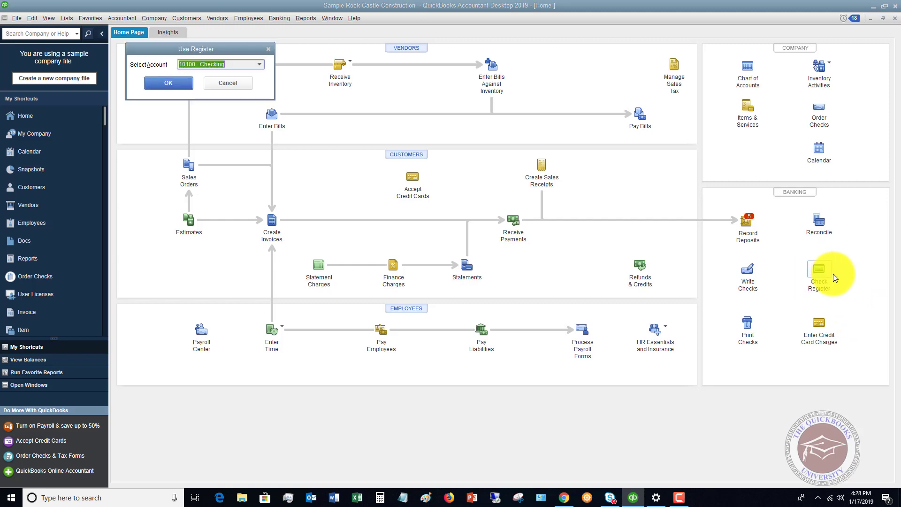
pyautogui.click(159, 82)
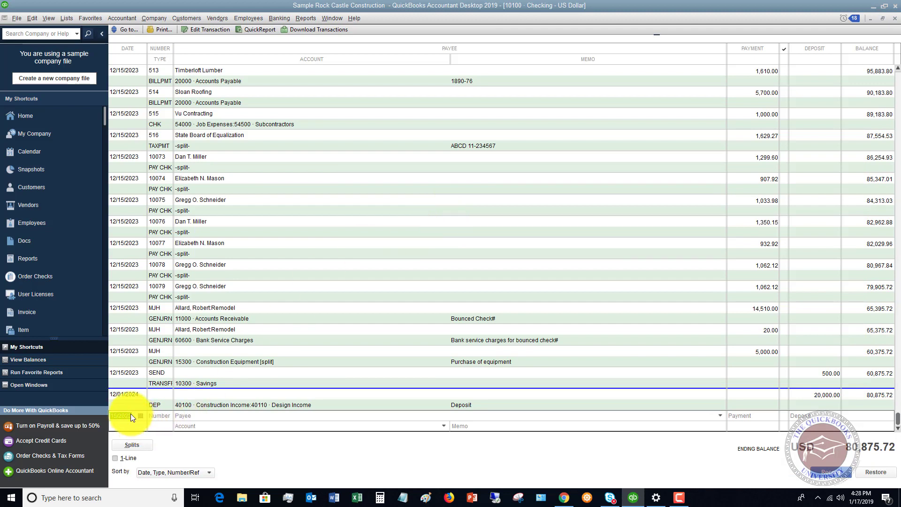
pyautogui.click(165, 417)
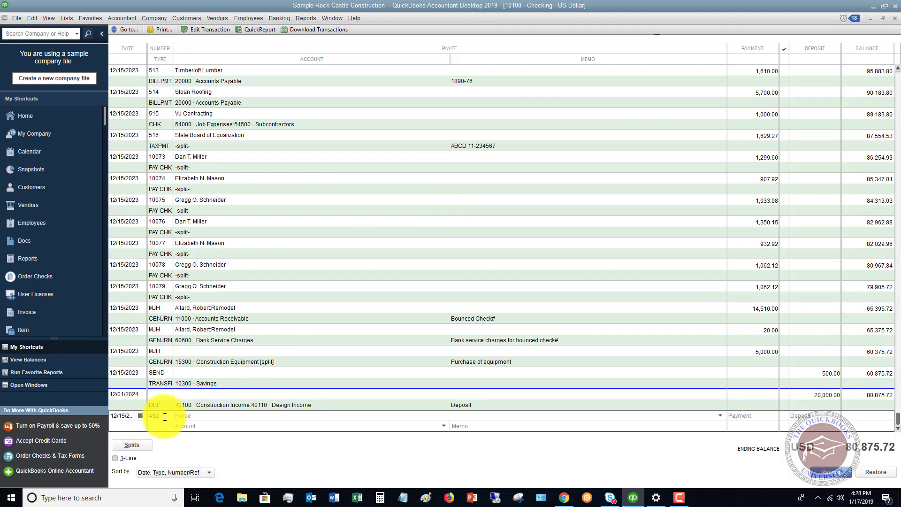
pyautogui.write('eft')
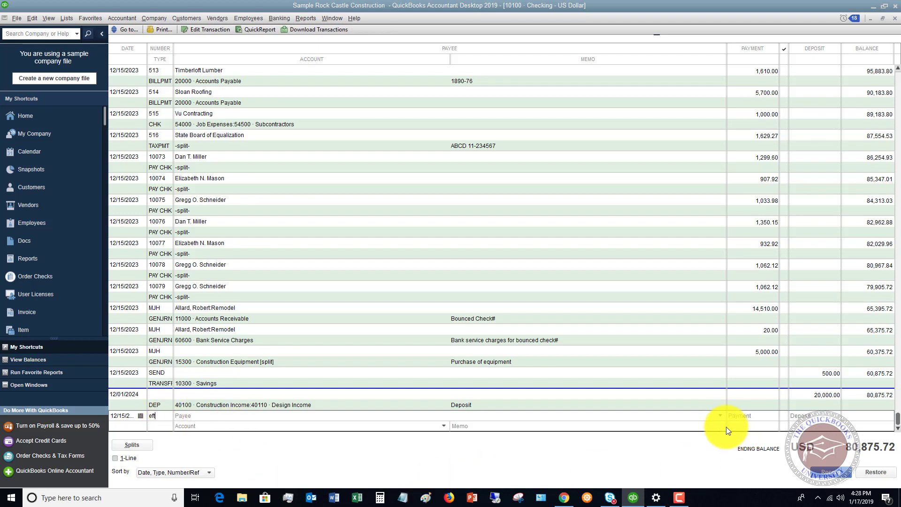
pyautogui.press('Tab')
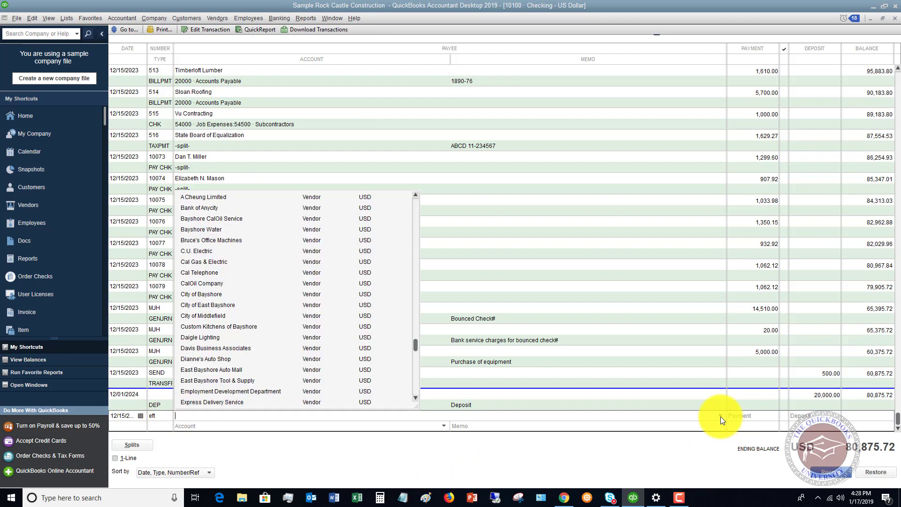
pyautogui.click(219, 315)
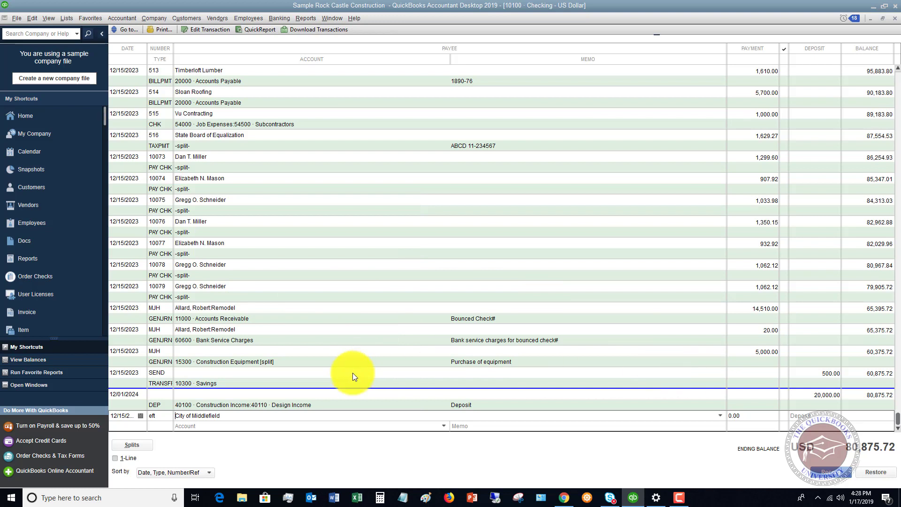
pyautogui.press('Tab')
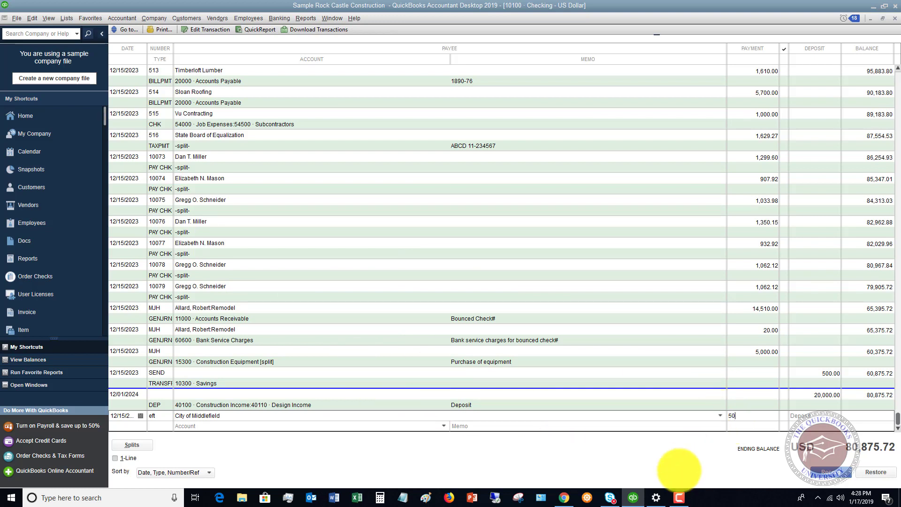
pyautogui.click(429, 426)
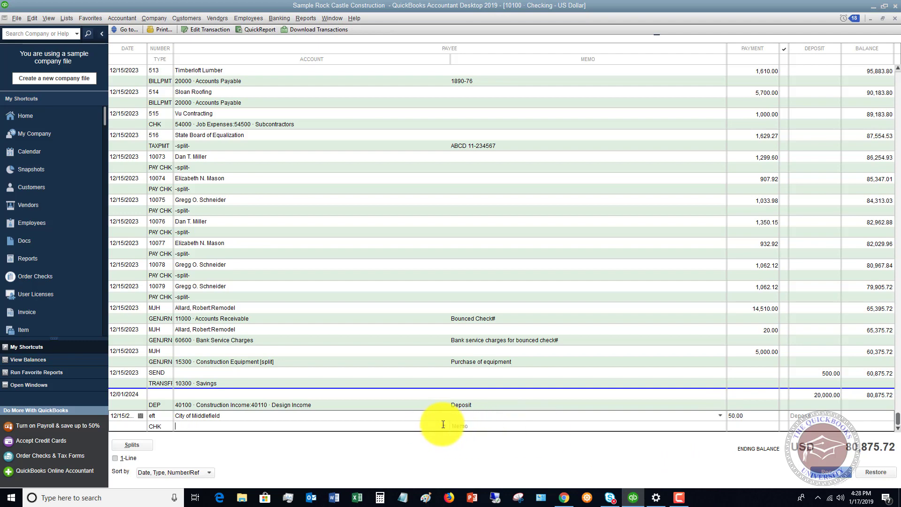
pyautogui.click(443, 424)
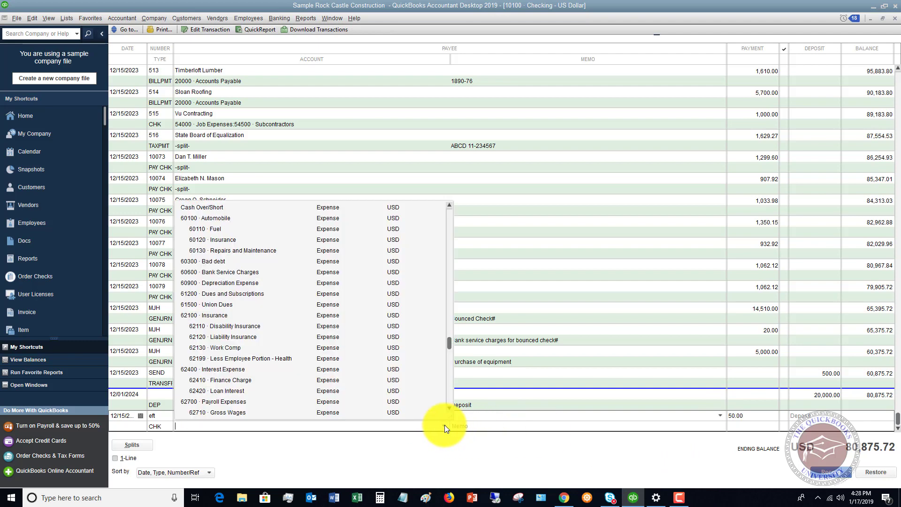
pyautogui.click(226, 381)
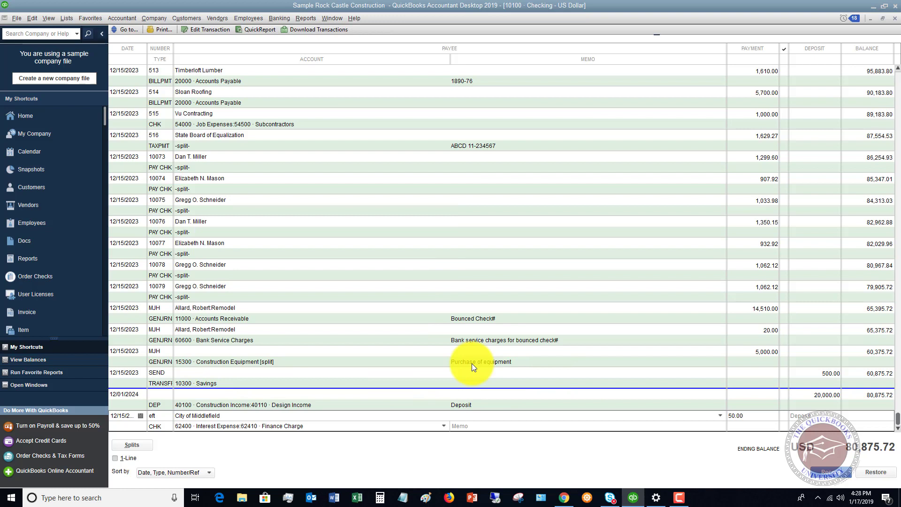
# Step: Memorize the payment as an automatic Weekly entry starting 12/22/2023 with 12 remaining
pyautogui.rightClick(526, 421)
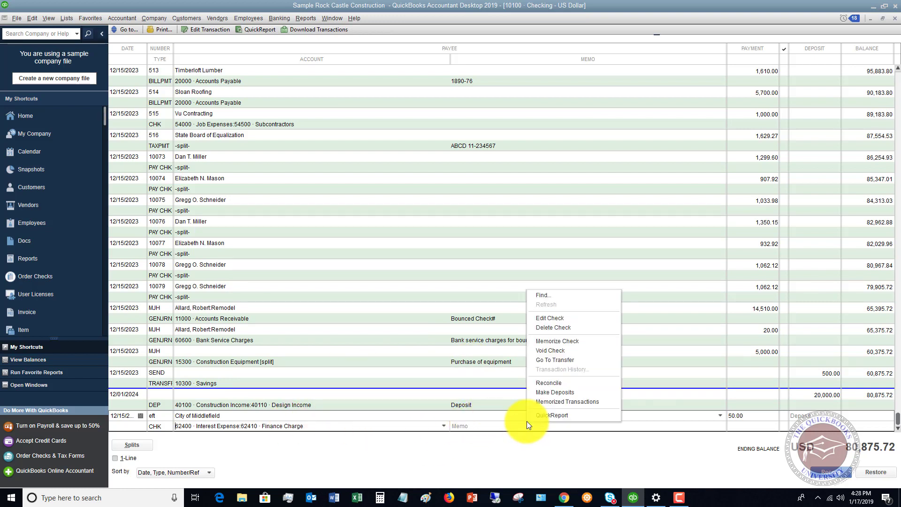
pyautogui.click(563, 342)
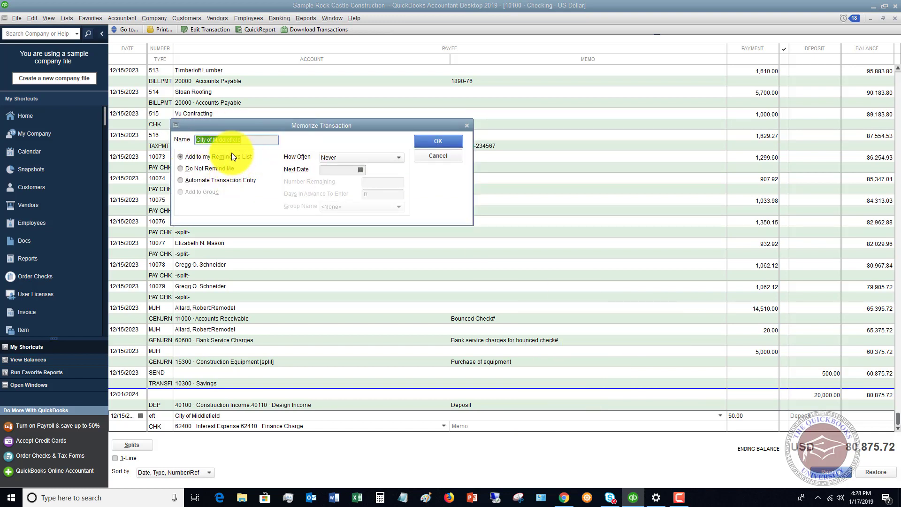
pyautogui.click(190, 179)
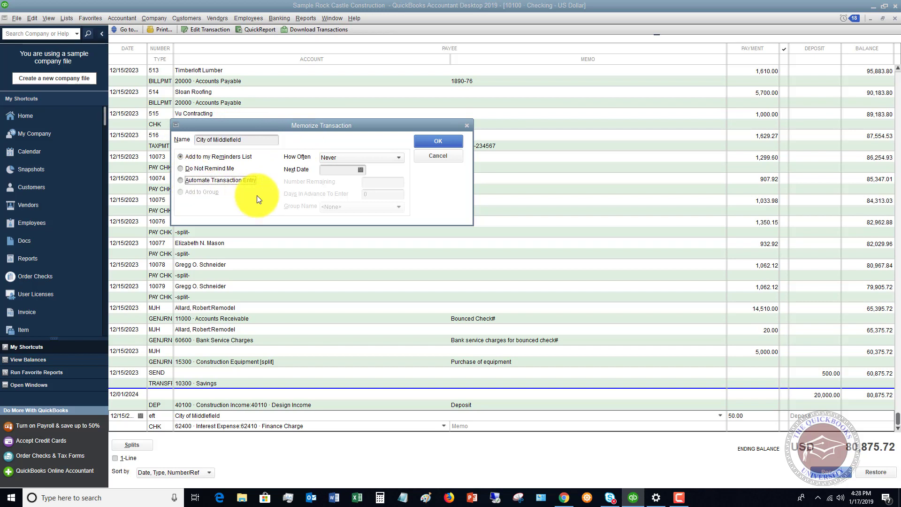
pyautogui.click(400, 157)
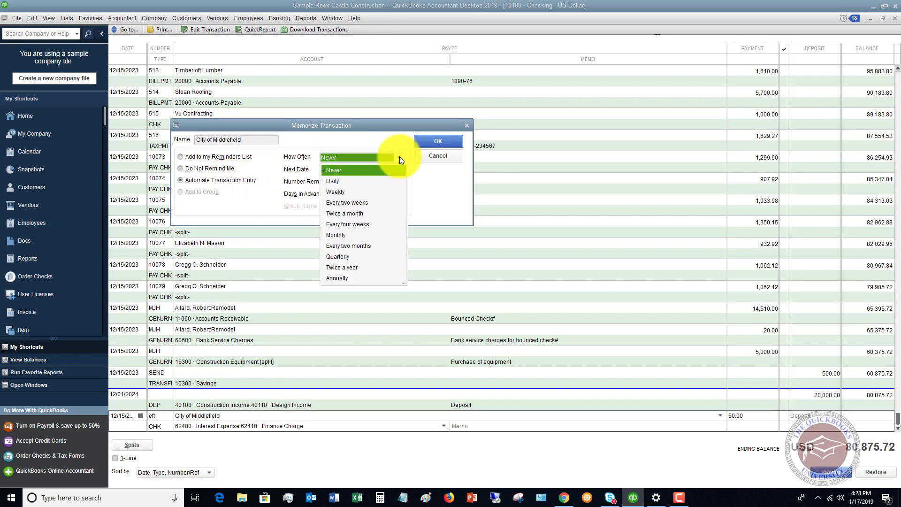
pyautogui.click(343, 192)
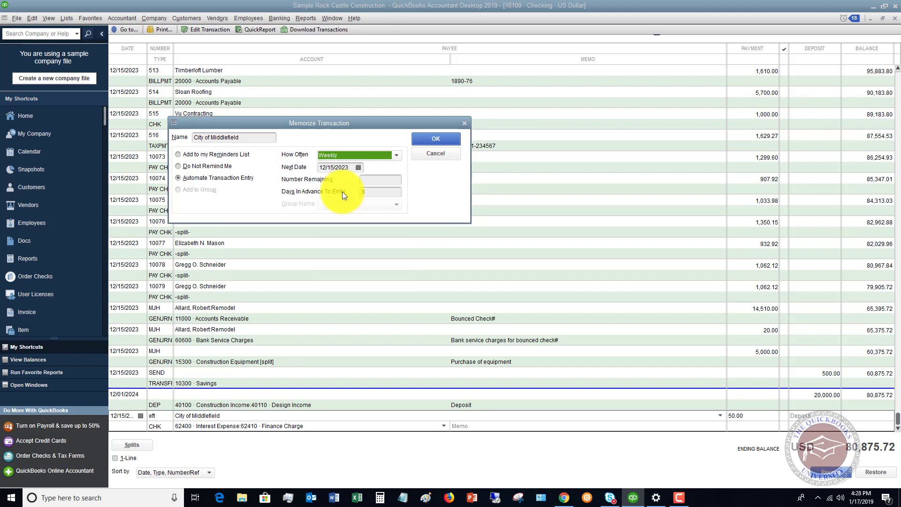
pyautogui.click(359, 167)
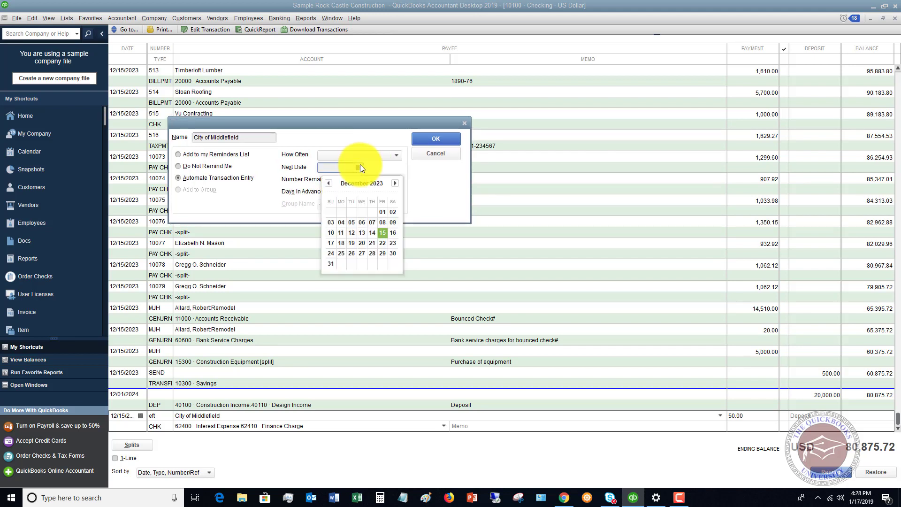
pyautogui.click(381, 243)
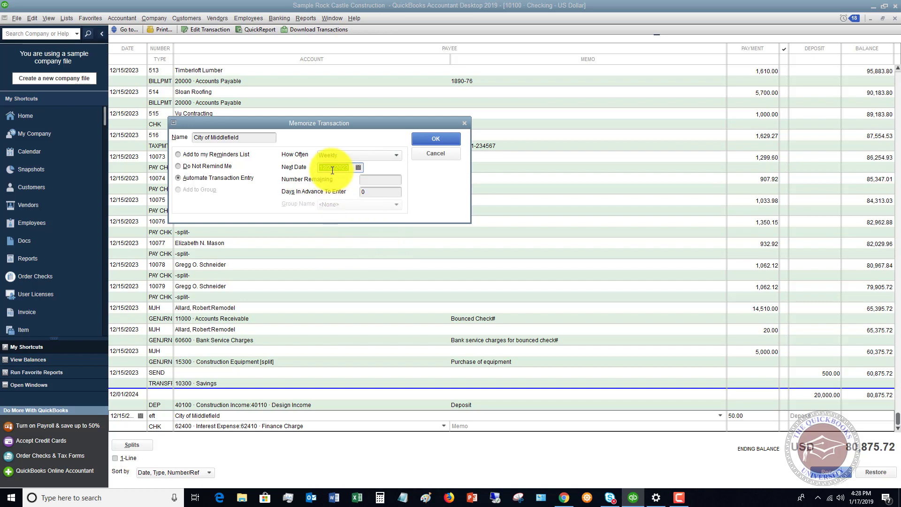
pyautogui.click(388, 181)
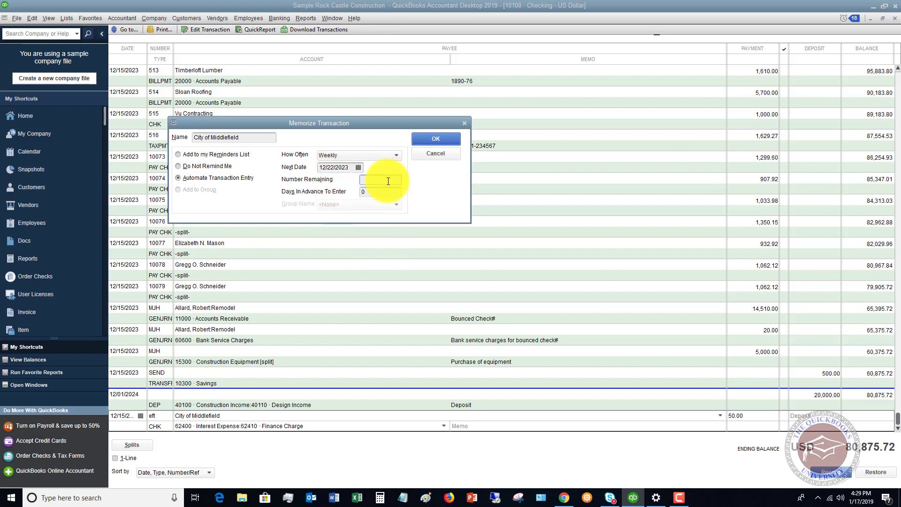
pyautogui.write('12')
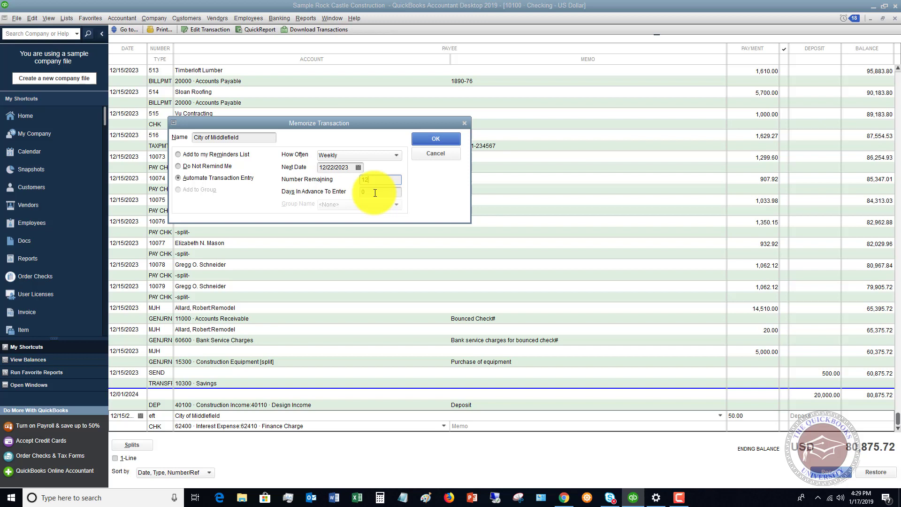
# Step: Save the weekly memorization, record the 50.00 payment, and open the Memorized Transaction List
pyautogui.click(435, 139)
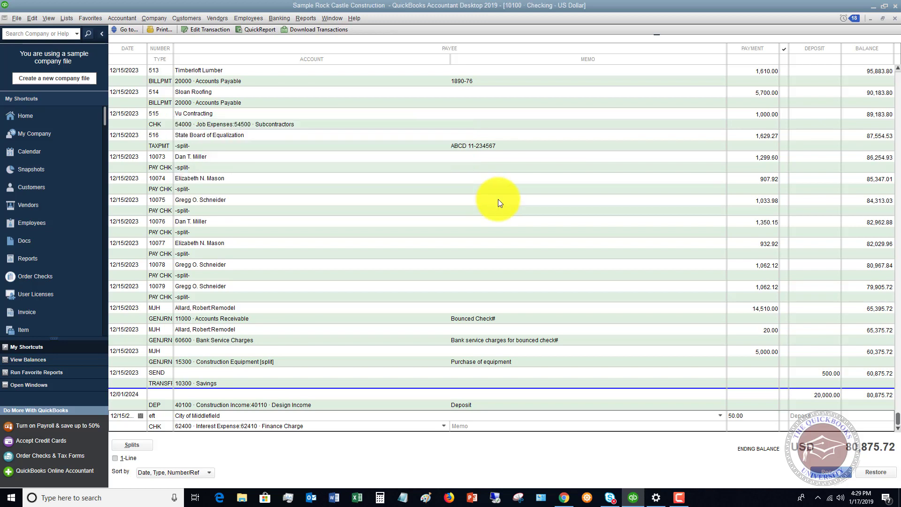
pyautogui.click(831, 472)
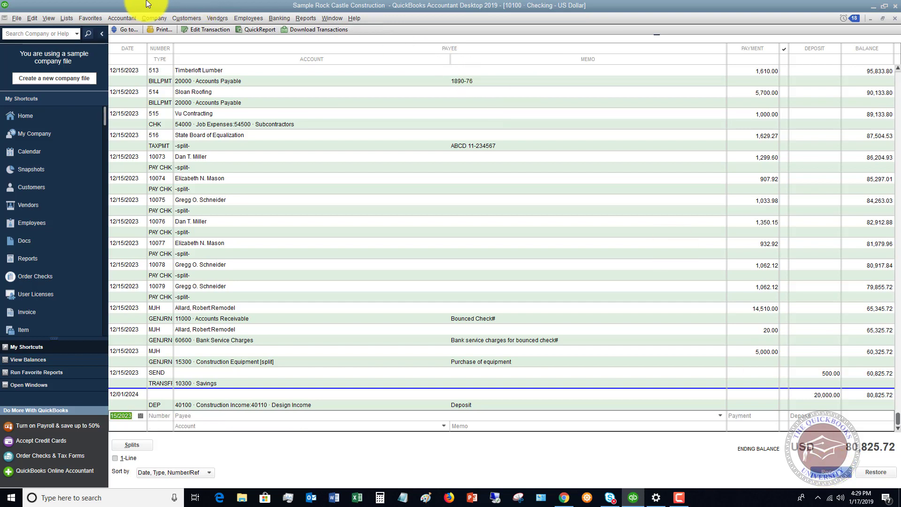
pyautogui.click(67, 18)
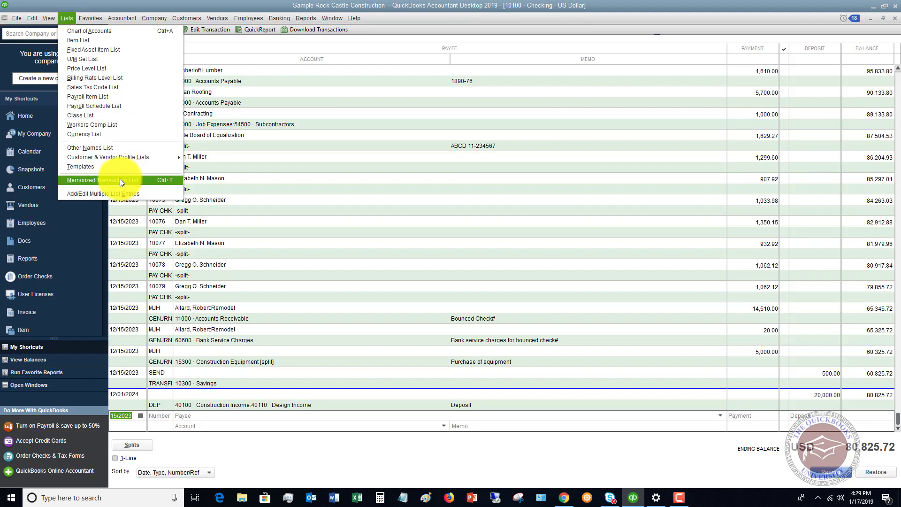
pyautogui.click(446, 181)
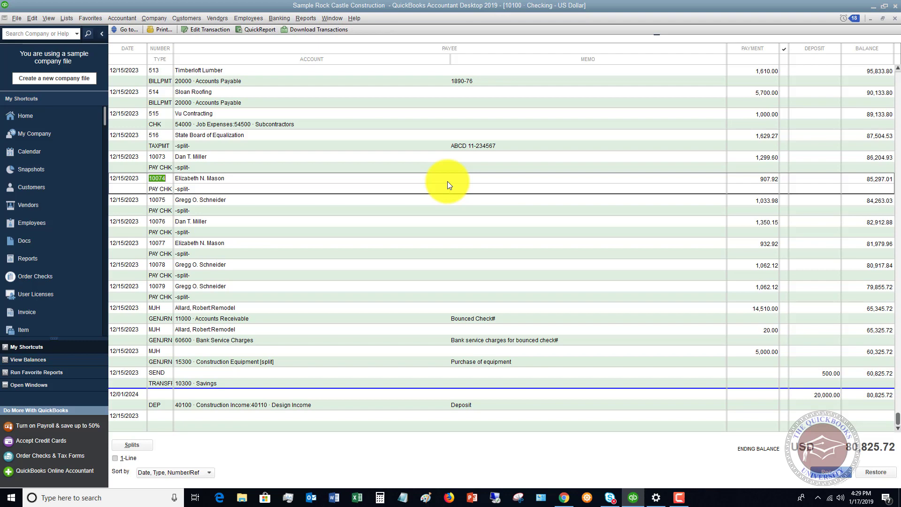
pyautogui.click(66, 18)
pyautogui.click(78, 132)
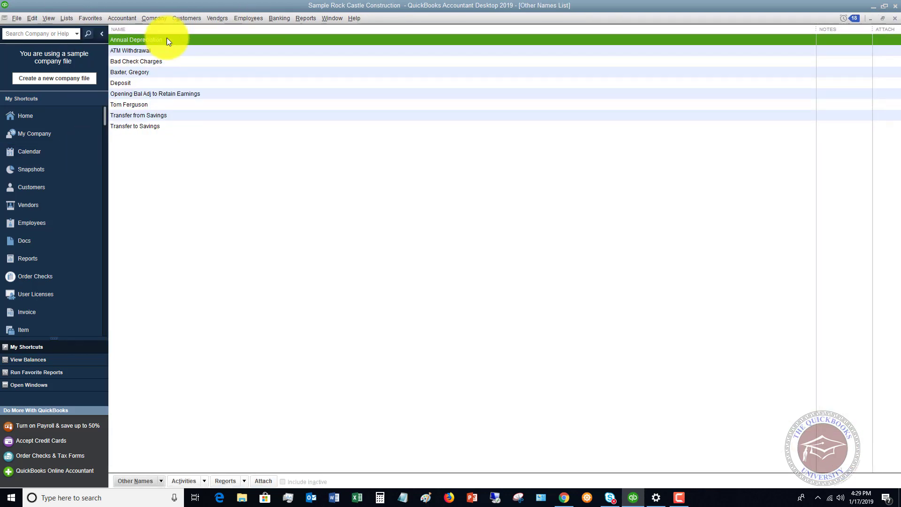
pyautogui.click(68, 18)
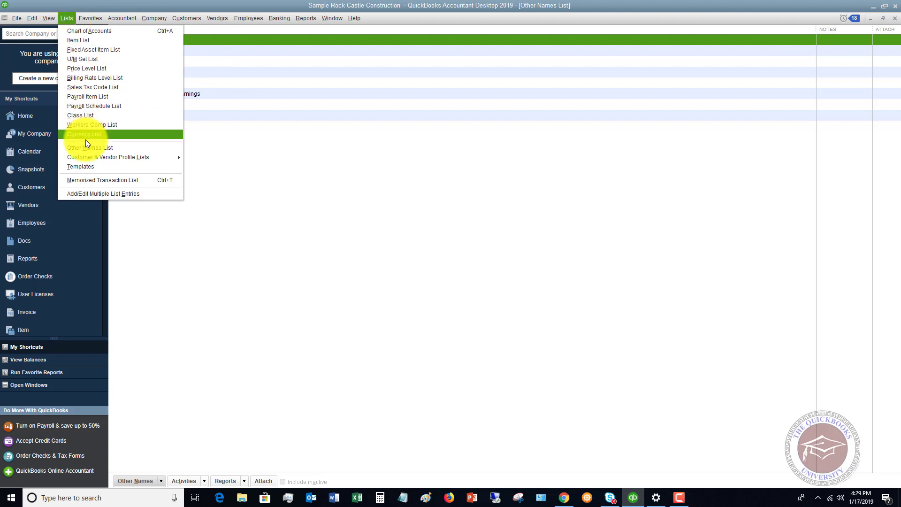
pyautogui.click(81, 180)
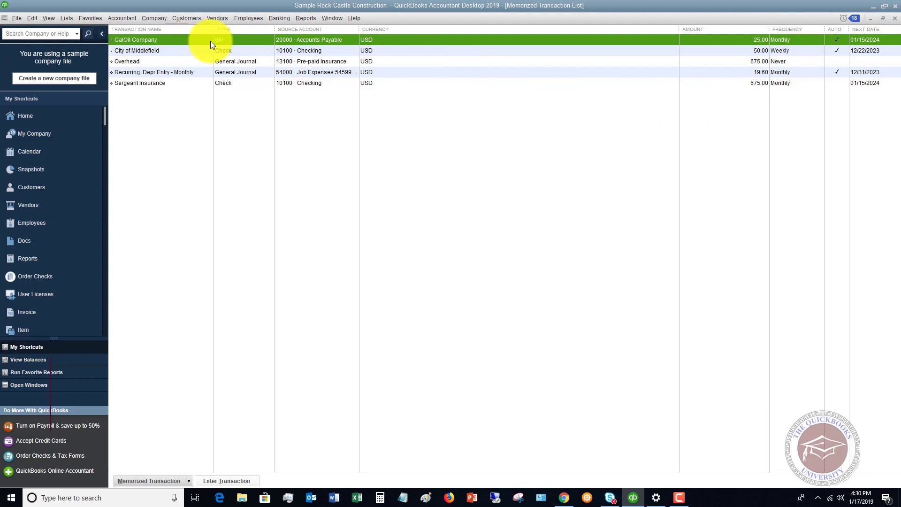
# Step: Open the CalOil Company memorized bill for editing to review its monthly schedule
pyautogui.rightClick(194, 39)
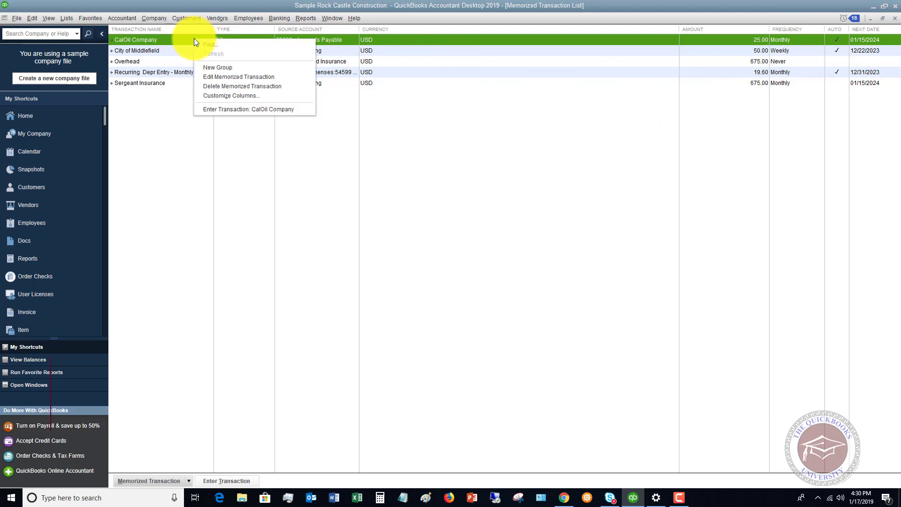
pyautogui.click(221, 77)
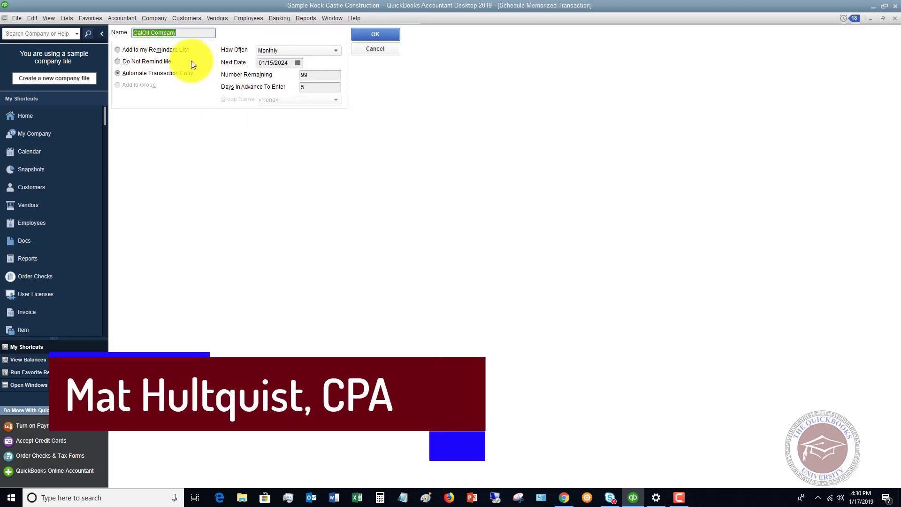
# Step: Cancel the CalOil schedule dialog without changes
pyautogui.click(365, 49)
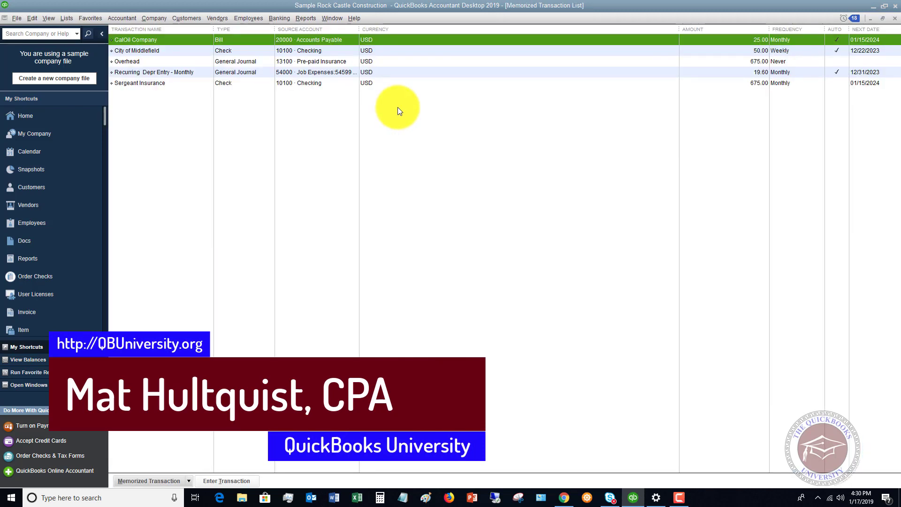